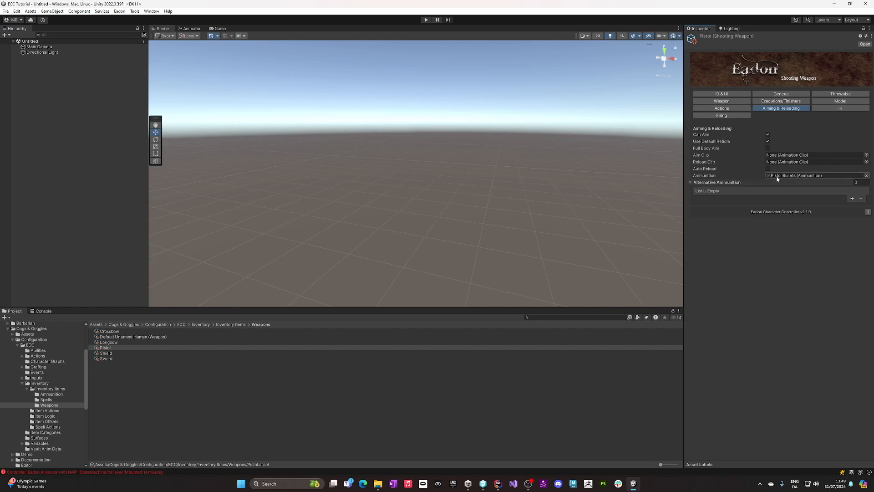
right_click(340, 399)
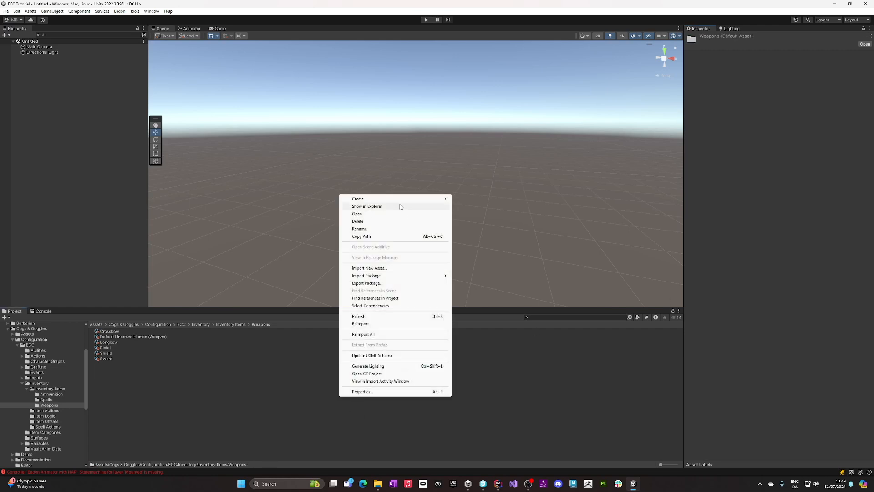
mouse_move(401, 201)
mouse_move(477, 117)
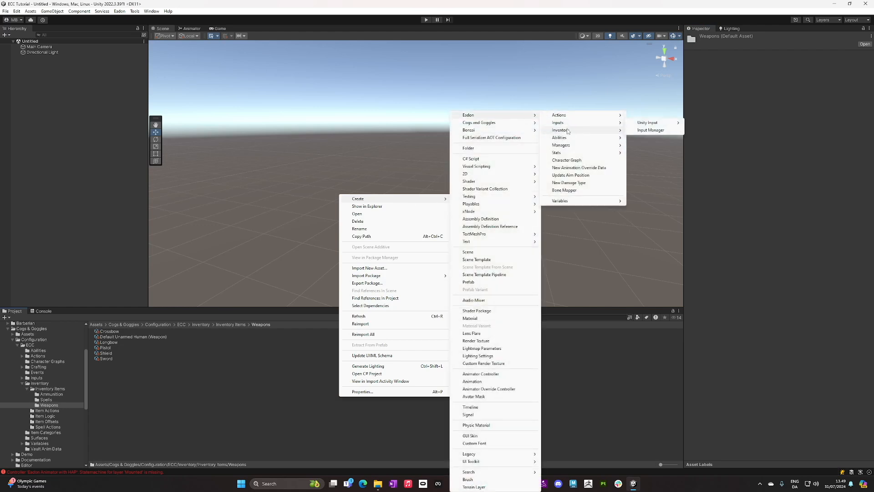
mouse_move(584, 132)
mouse_move(646, 132)
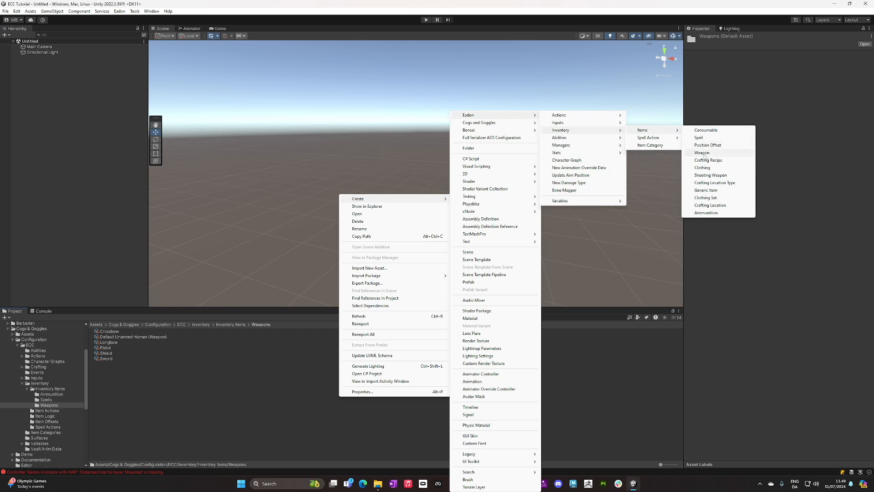
click(113, 204)
Locate the ammunition asset assigned to the Pistol weapon and open the Pistol Bullets settings.
click(132, 347)
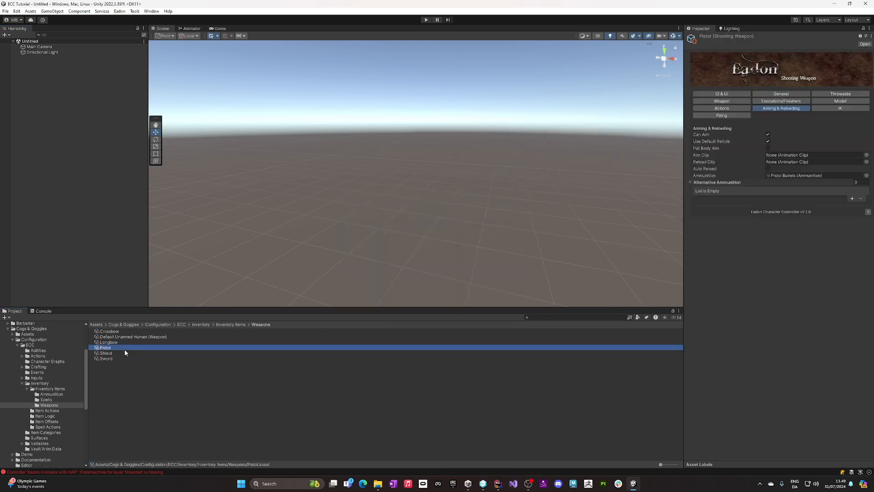
click(818, 176)
click(119, 342)
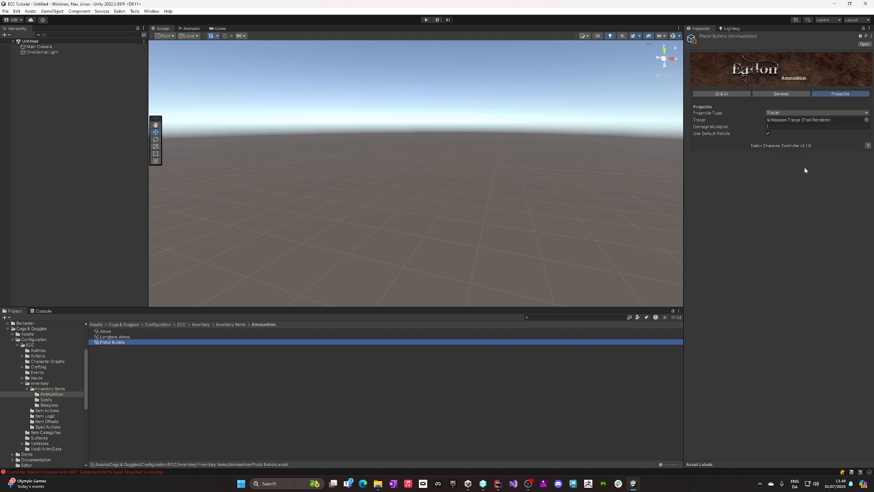
Review the Pistol Bullets' ID & UI, General and Projectile settings, including the available projectile types.
click(733, 93)
click(783, 92)
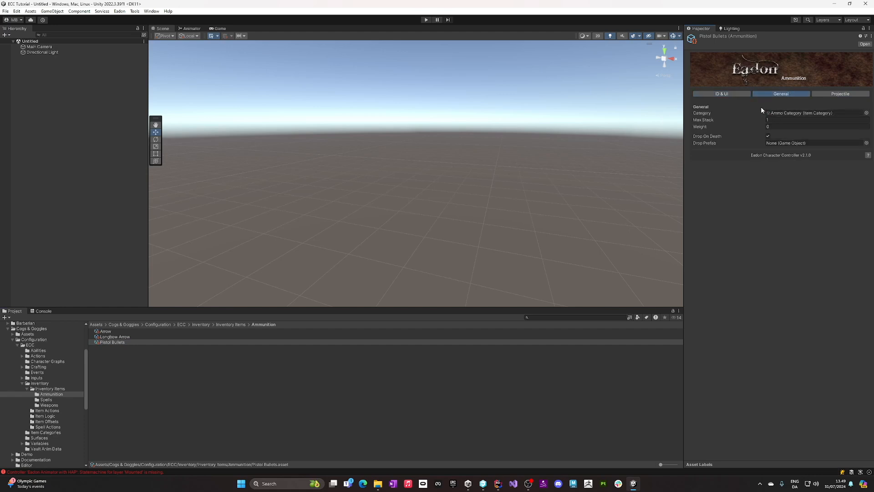
click(851, 95)
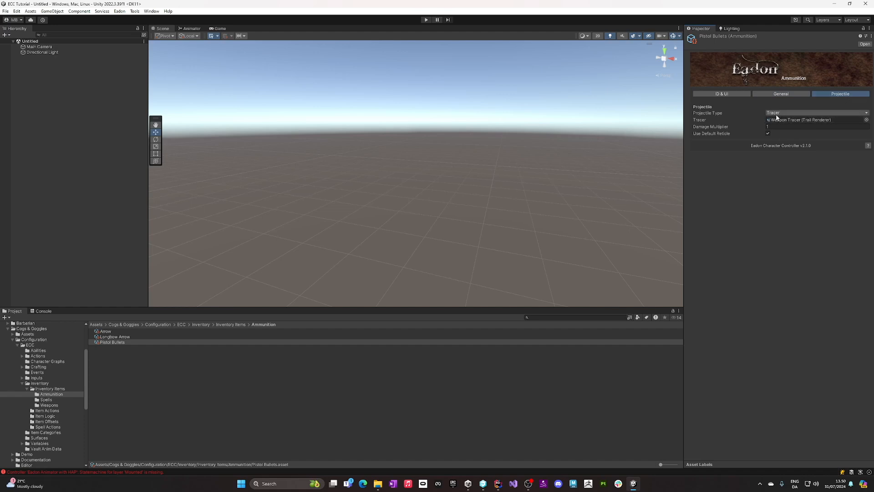
click(788, 113)
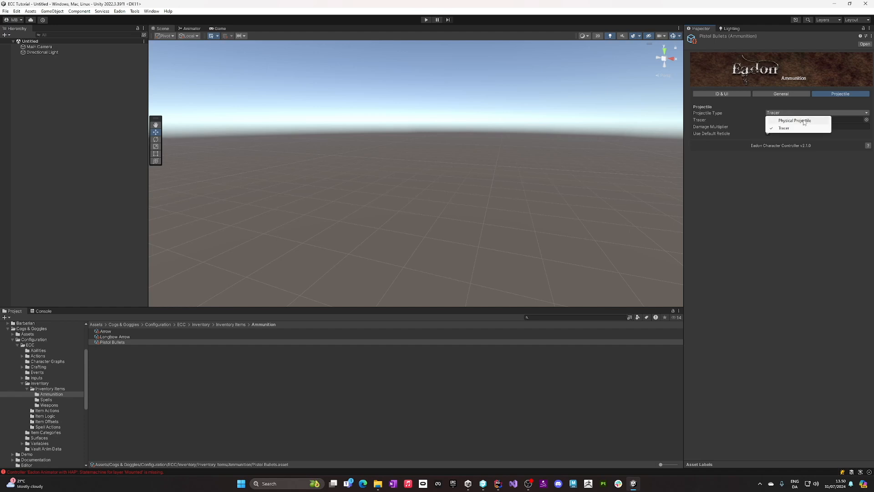
click(810, 190)
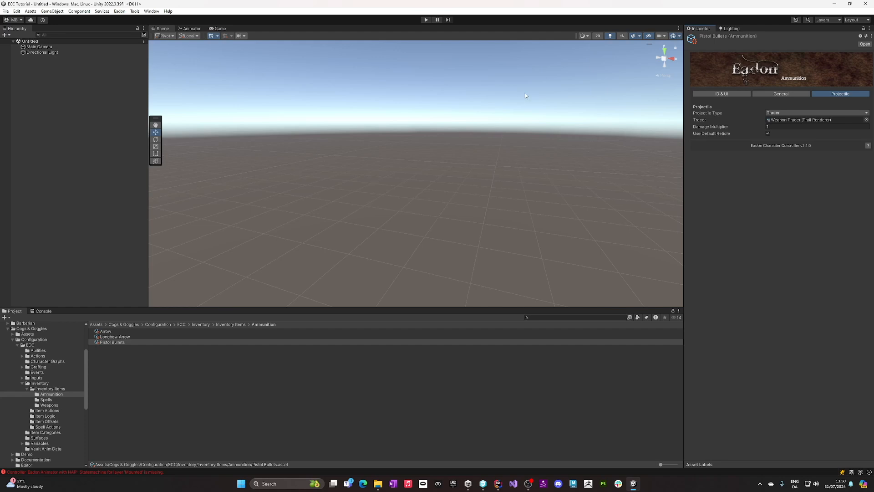
Open the Weapon Tracer prefab used by Pistol Bullets, examine its Trail Renderer, and return to the scene.
click(788, 119)
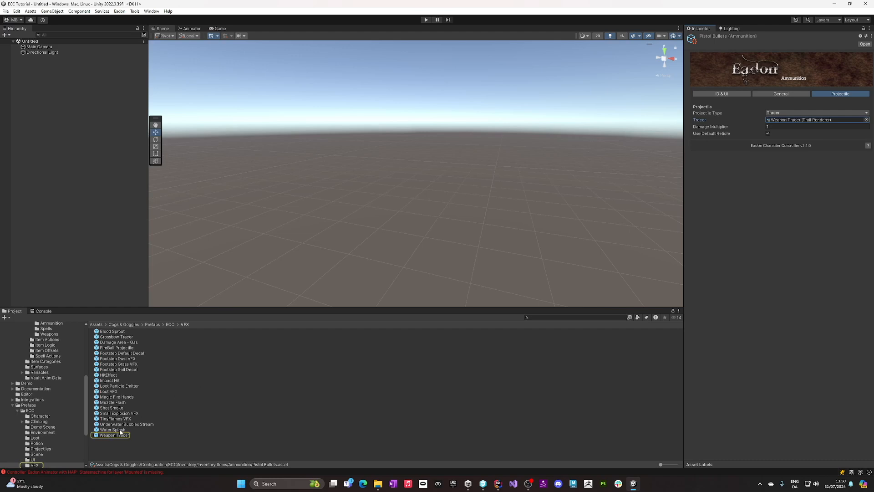
double_click(113, 436)
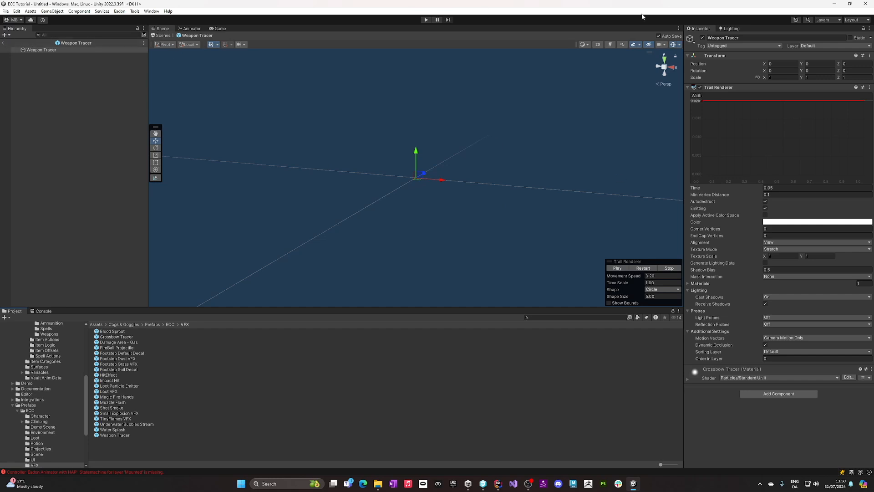
click(3, 43)
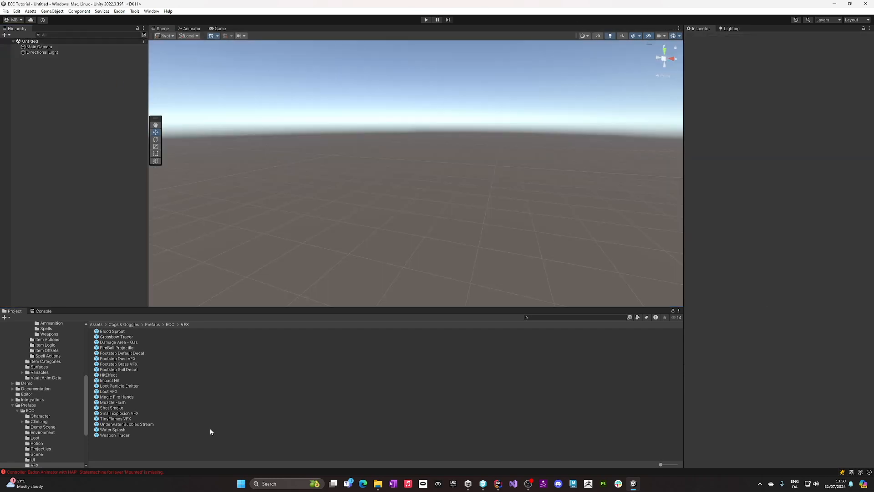
Go back to the Pistol Bullets ammunition and check its Damage Multiplier.
scroll(56, 362, up, 2)
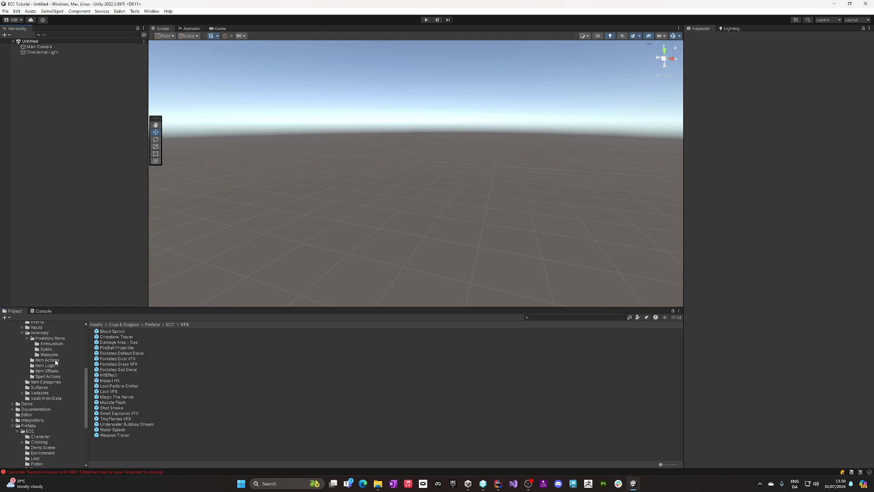
click(51, 343)
click(125, 342)
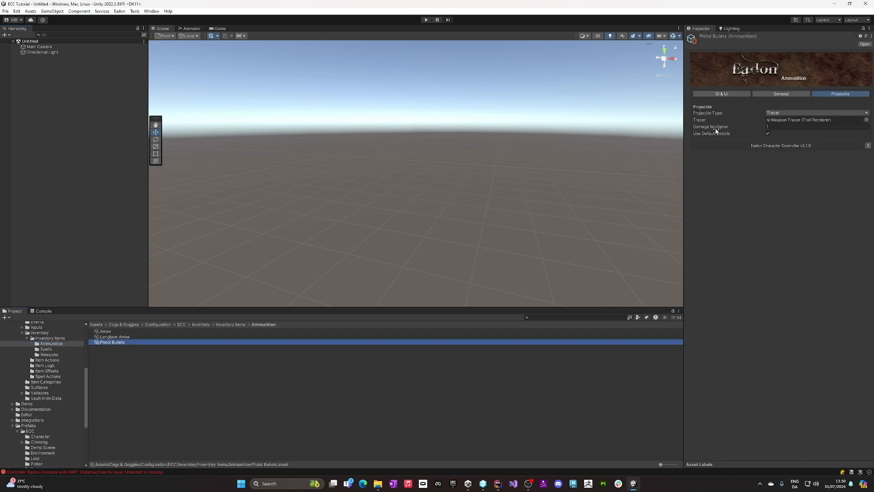
click(777, 128)
Examine the Pistol's Weapon settings and collapse the Weapon Damage group.
click(56, 355)
click(104, 348)
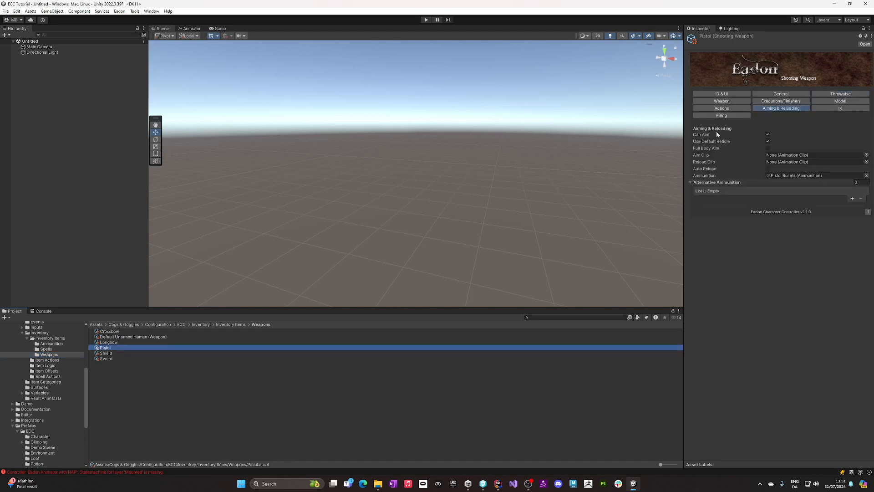
click(716, 102)
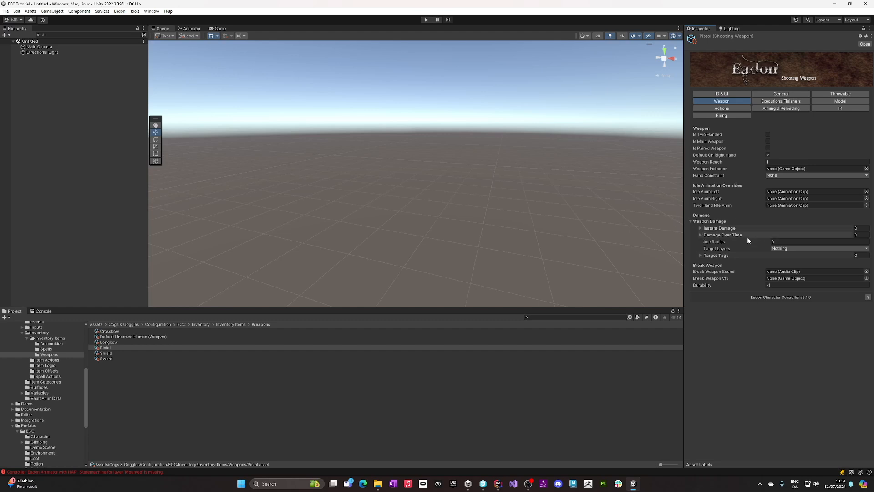
click(690, 222)
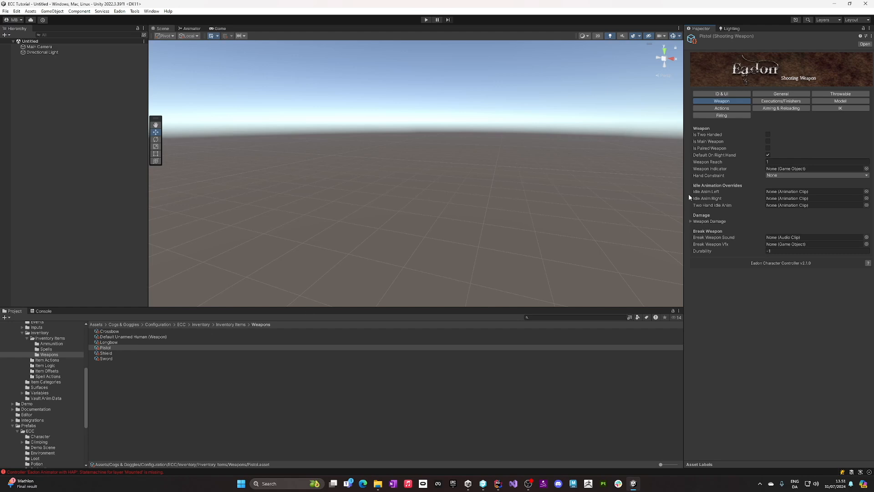
Return to the Pistol Bullets ammunition and look over its projectile type options again, leaving Tracer selected.
click(51, 344)
click(114, 343)
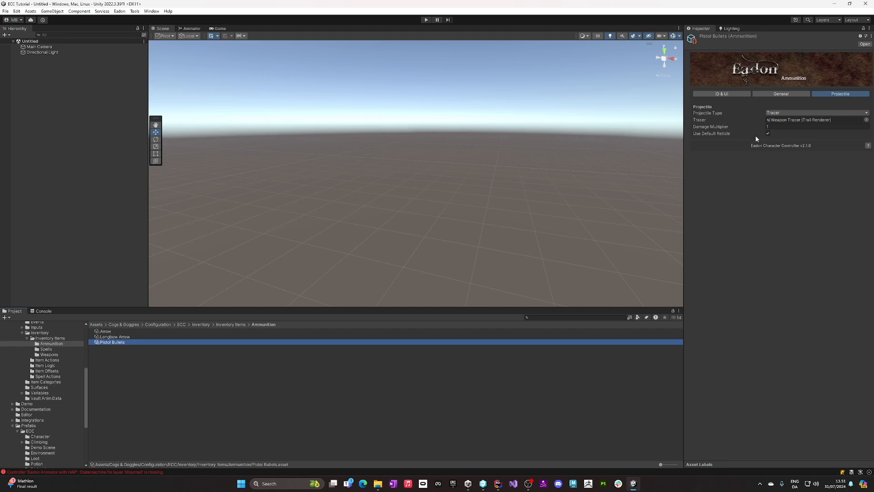
click(785, 113)
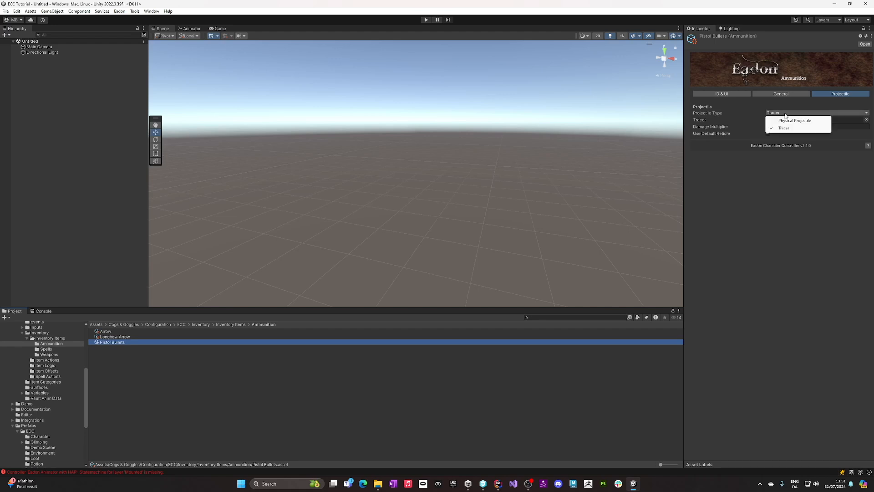
click(803, 218)
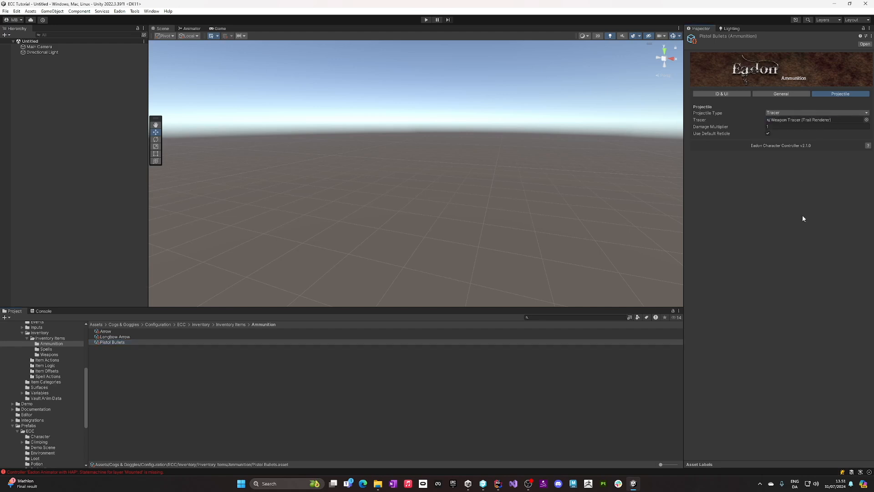
Check the Arrow ammunition's projectile settings and open its physical projectile prefab, Arrow, for editing.
click(116, 333)
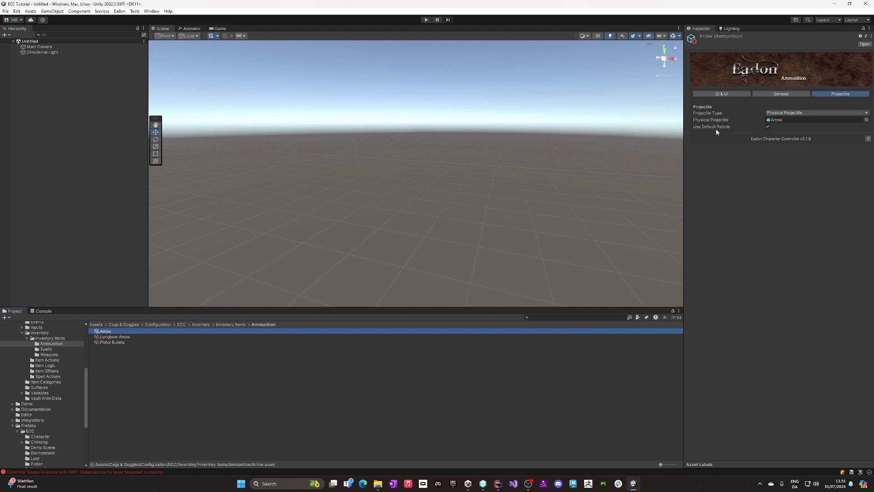
click(790, 120)
click(103, 332)
double_click(102, 332)
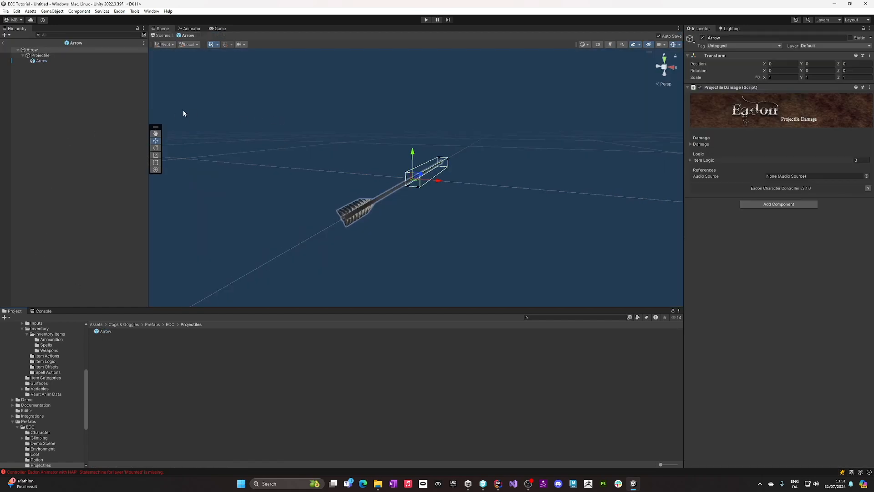
Inspect the Arrow prefab's root, its arrow model and the components on its Projectile child.
click(71, 51)
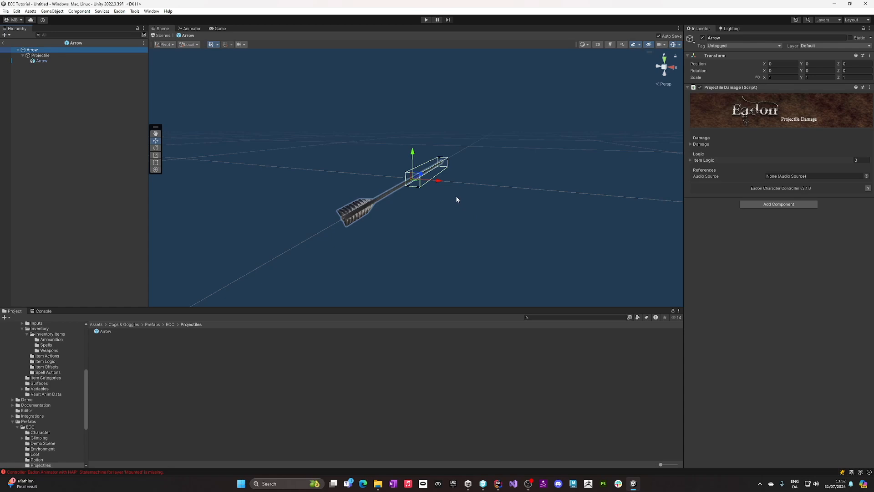
right_drag(453, 188, 451, 188)
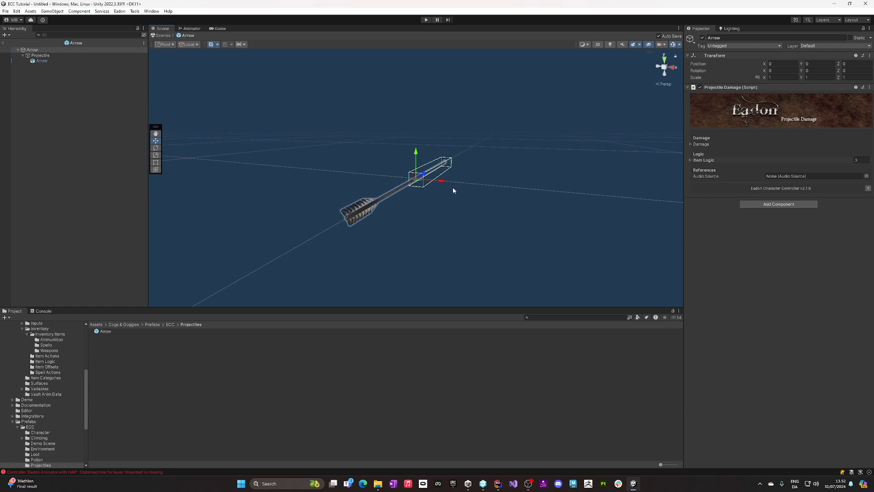
click(48, 61)
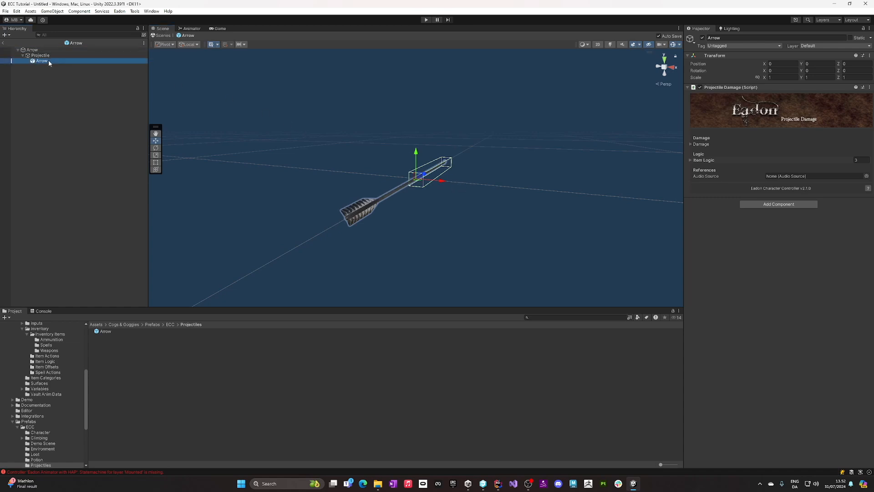
click(49, 55)
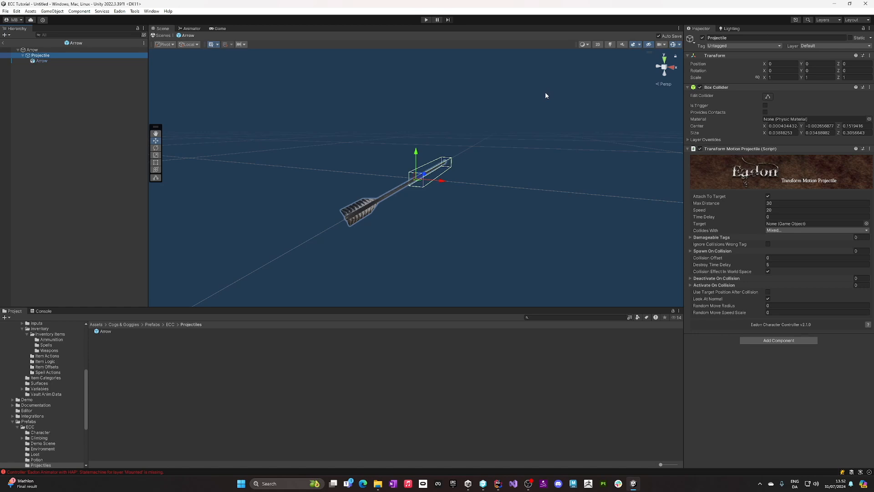
Add a Physics Motion Projectile component to the Projectile object.
click(793, 341)
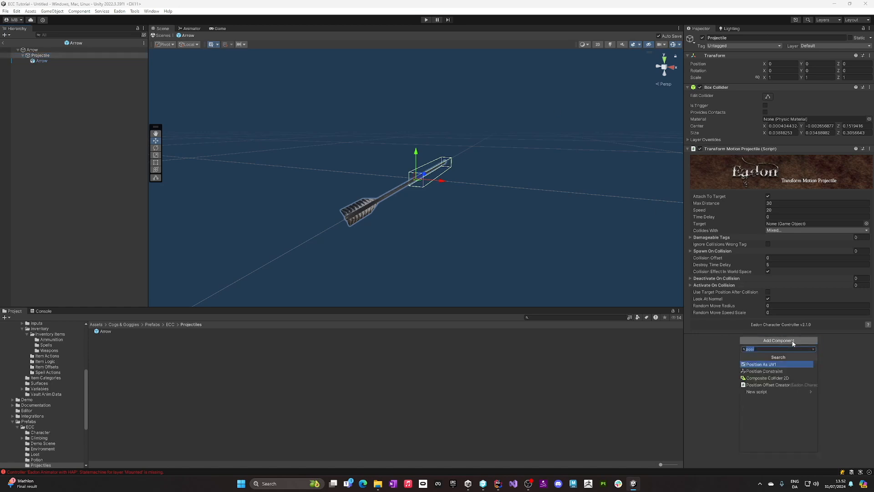
text(p)
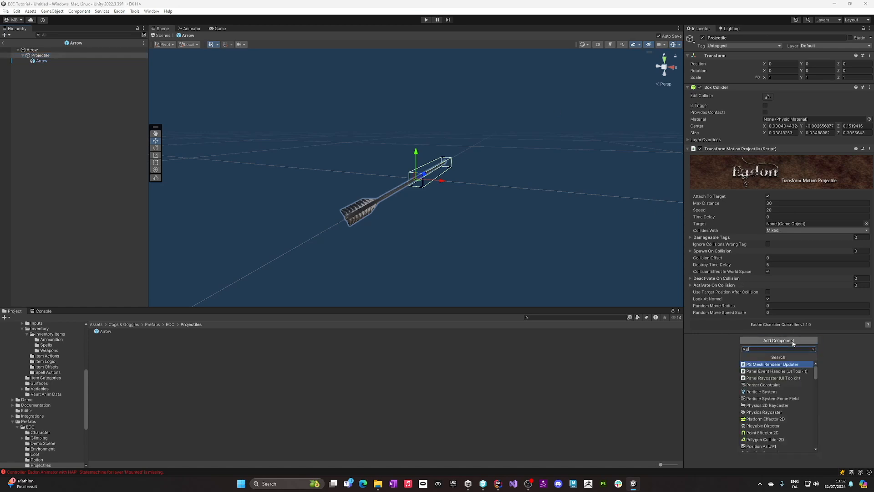
text(rojectile)
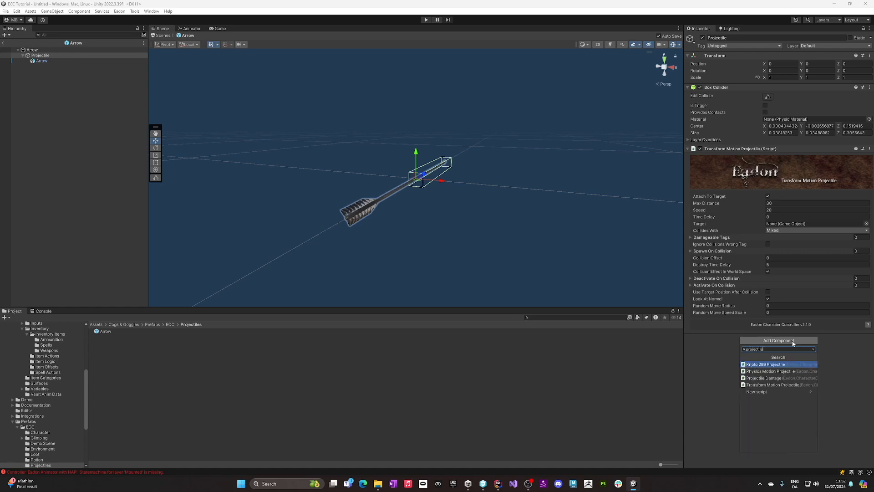
click(786, 370)
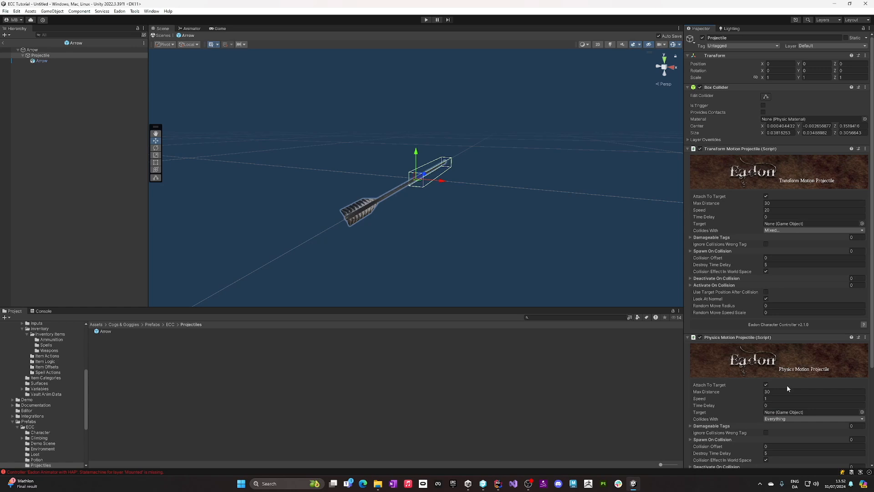
Look over the Physics Motion Projectile component's settings and remove it from the Projectile object.
scroll(786, 384, down, 3)
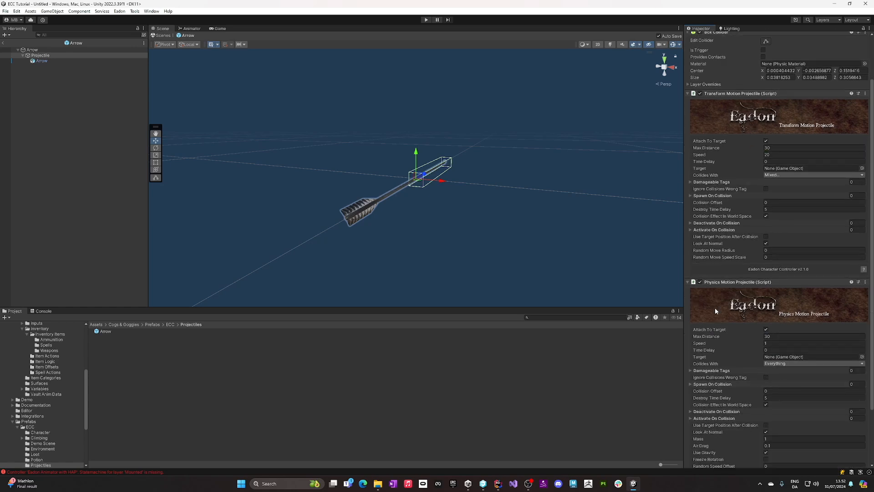
right_click(713, 289)
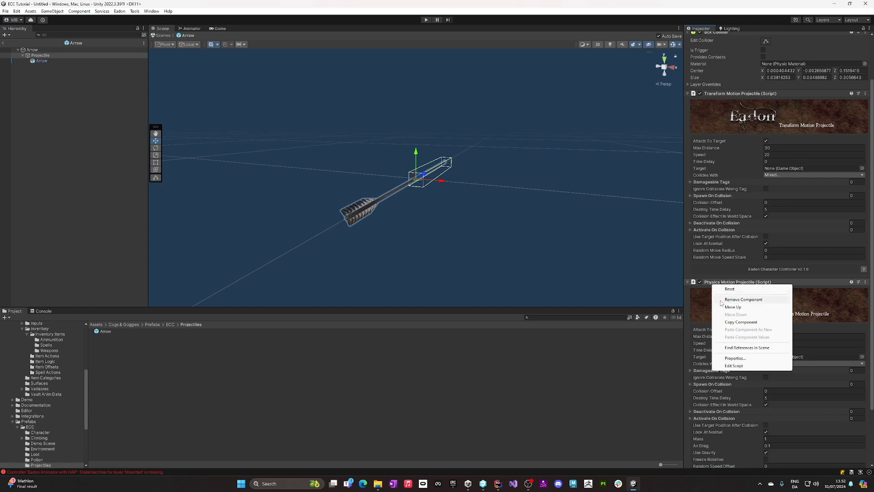
click(720, 298)
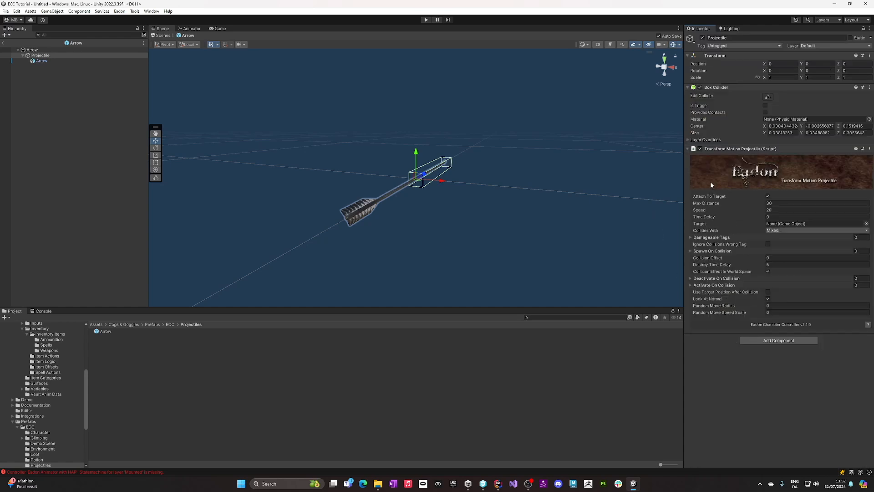
Review the Transform Motion Projectile's Max Distance and its Spawn On Collision list.
click(782, 203)
click(690, 252)
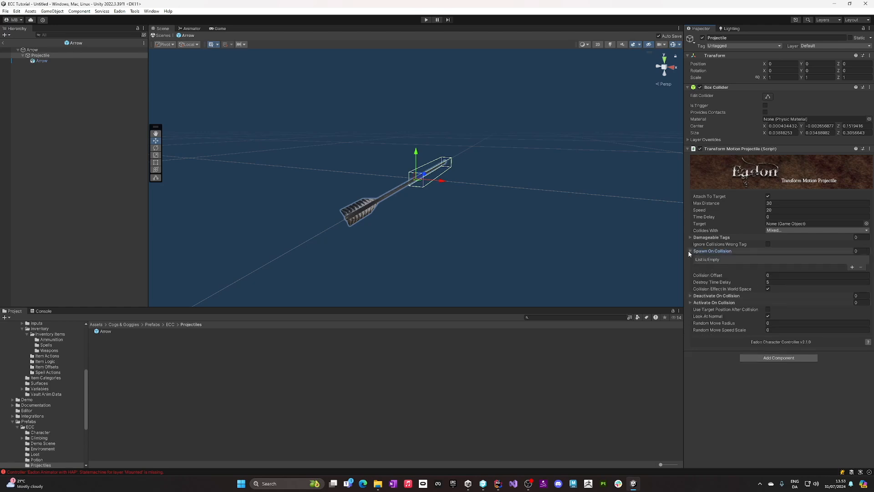
click(690, 252)
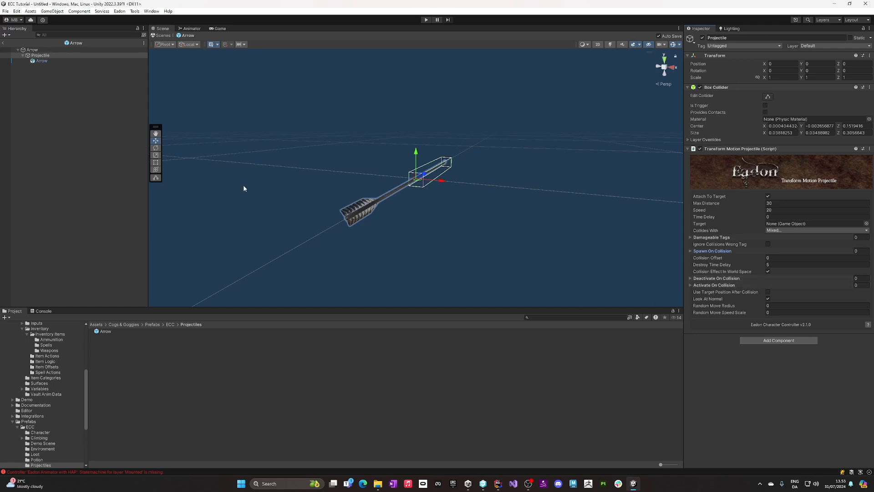
Leave the Arrow prefab and open the Ammo Display Test scene from the Test folder.
click(4, 42)
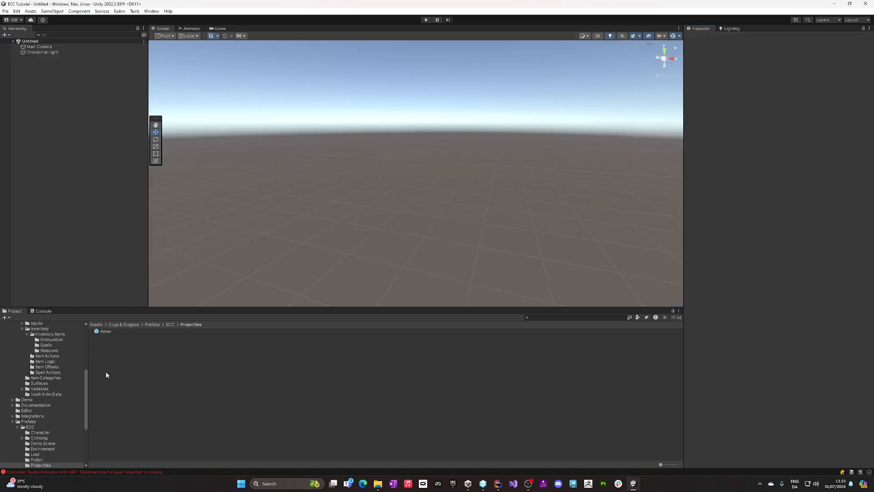
scroll(85, 397, down, 5)
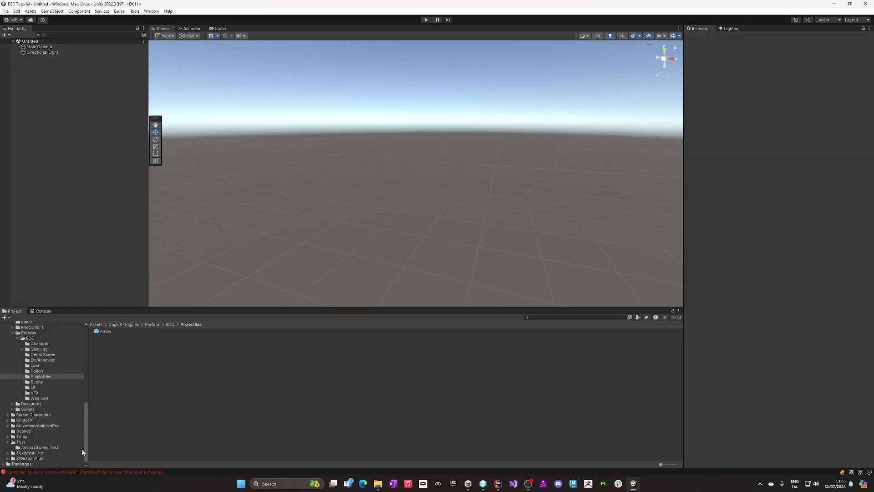
click(49, 448)
double_click(117, 332)
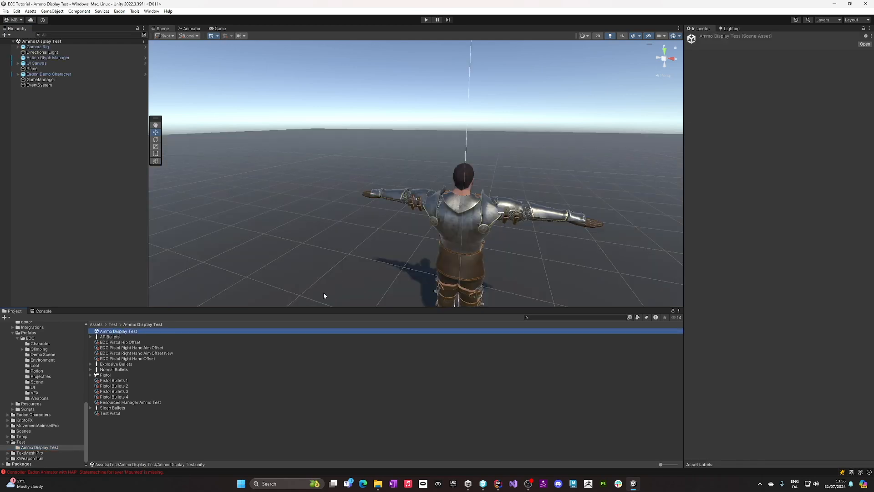
Inspect the Test Pistol's ammunition assignments, the four Pistol Bullets assets and the Resources Manager Ammo Test asset.
click(111, 413)
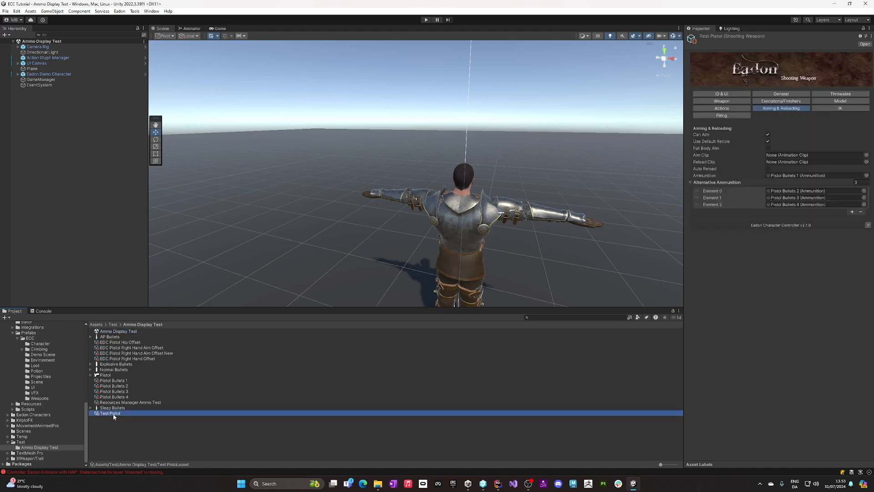
click(120, 380)
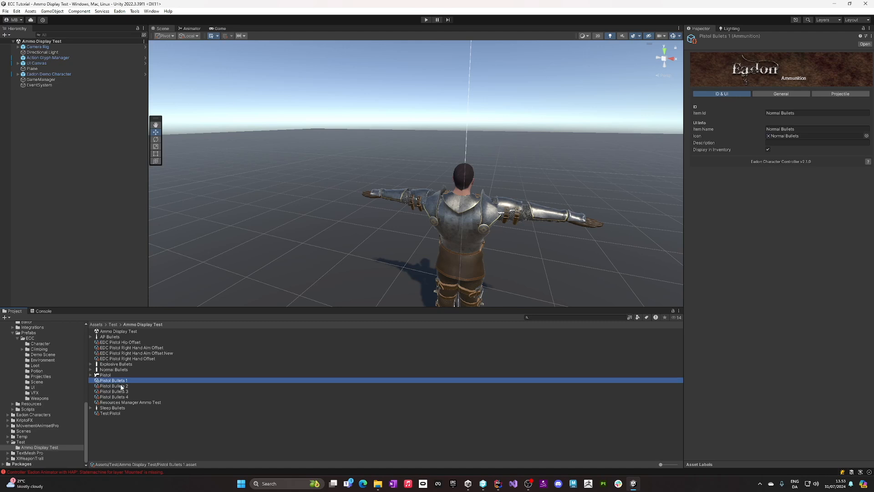
key(Down)
key(Down)
key(Down)
key(Down)
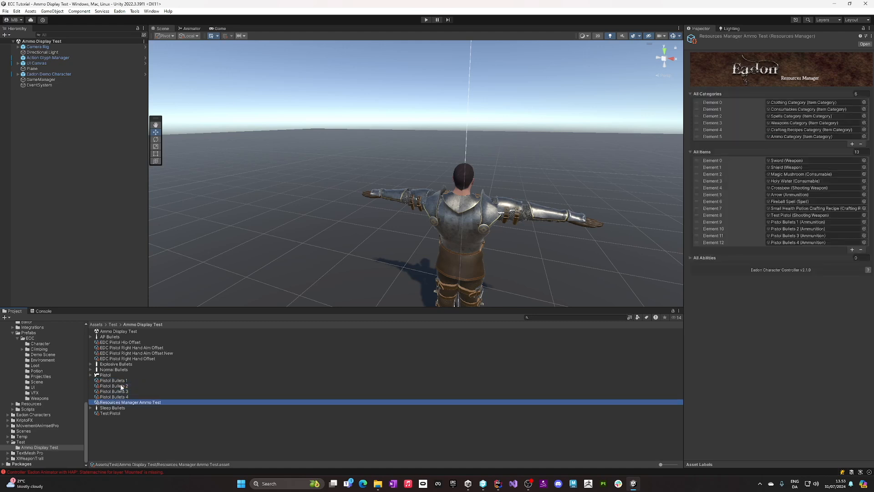
click(117, 435)
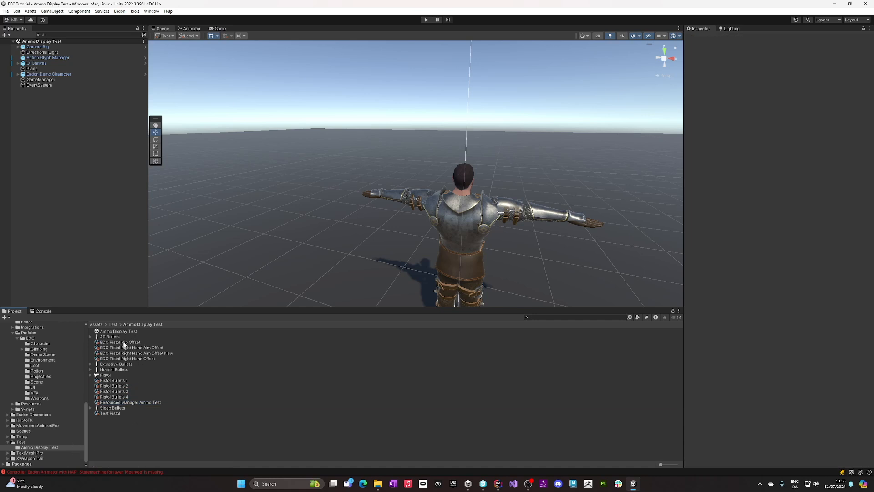
Run the scene and equip the pistol in the character's first right-hand equipment slot.
click(426, 21)
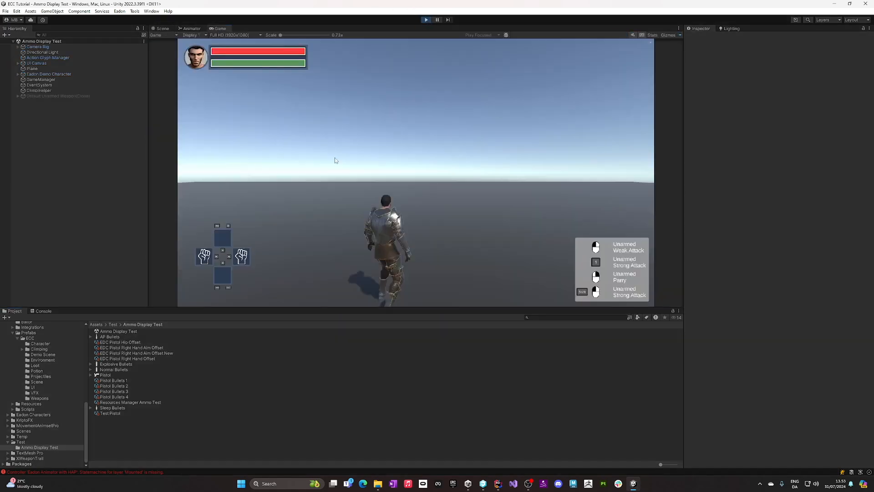
key(i)
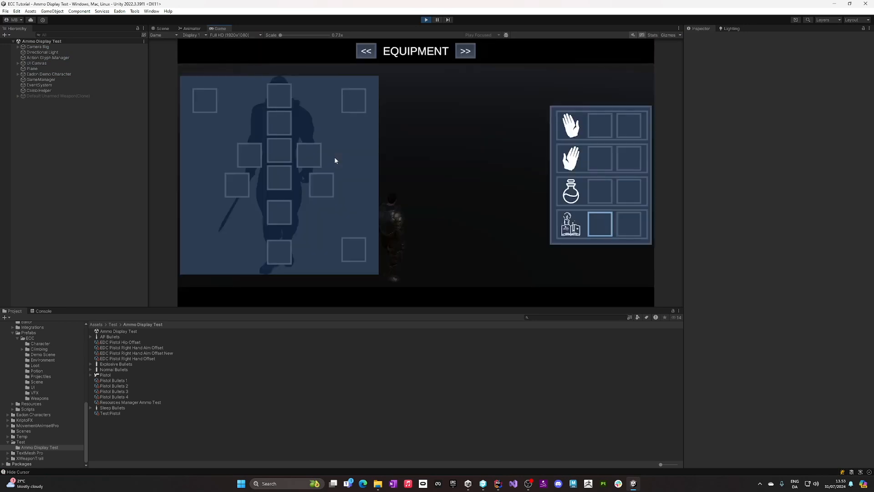
click(600, 125)
click(358, 131)
key(i)
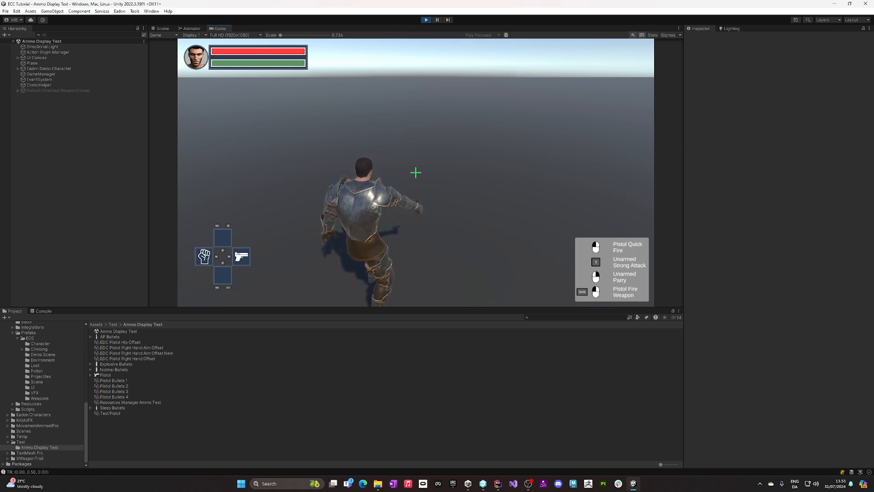
Cycle through the pistol's ammunition types to Normal Bullets and test-fire the weapon, ending play mode when done.
key(Right)
key(Right)
key(Right)
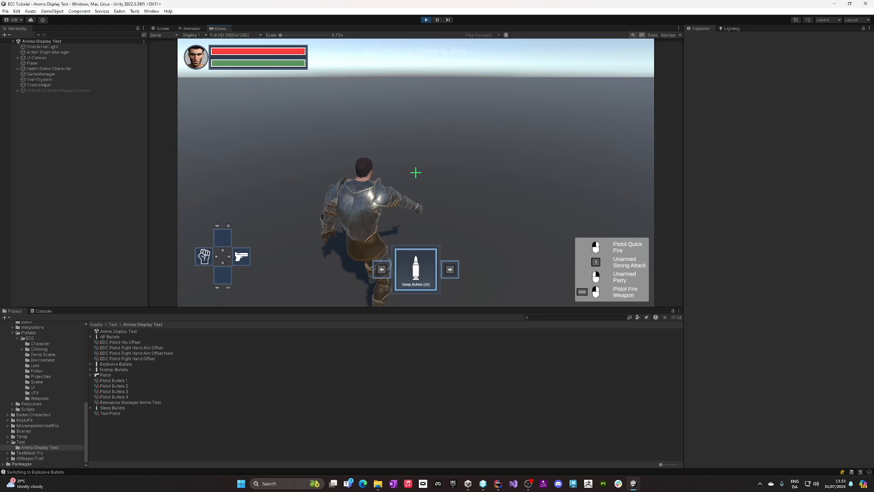
key(Right)
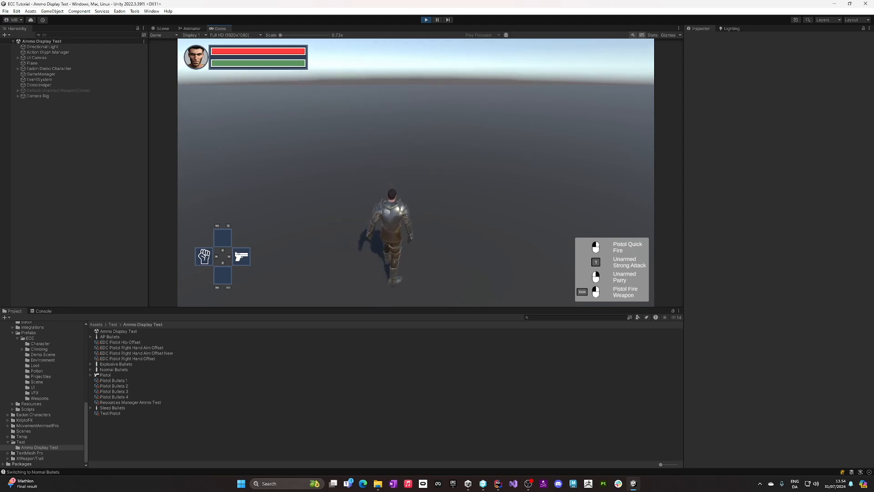
click(416, 172)
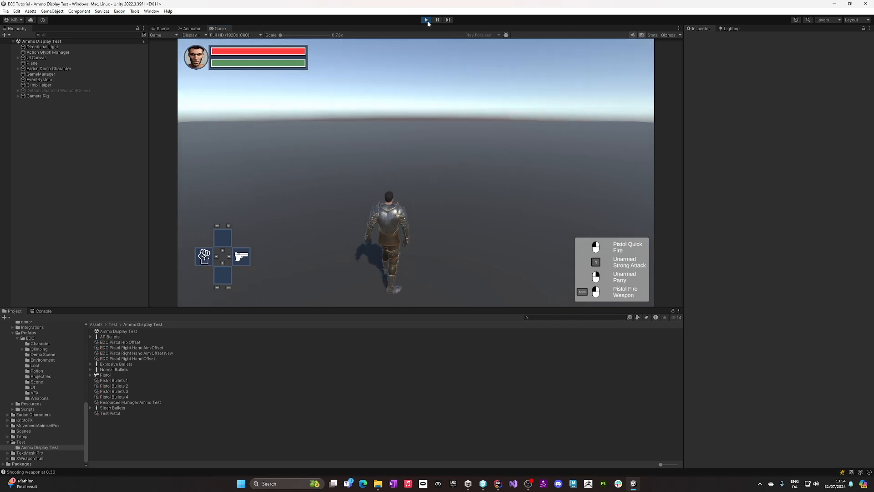
click(426, 20)
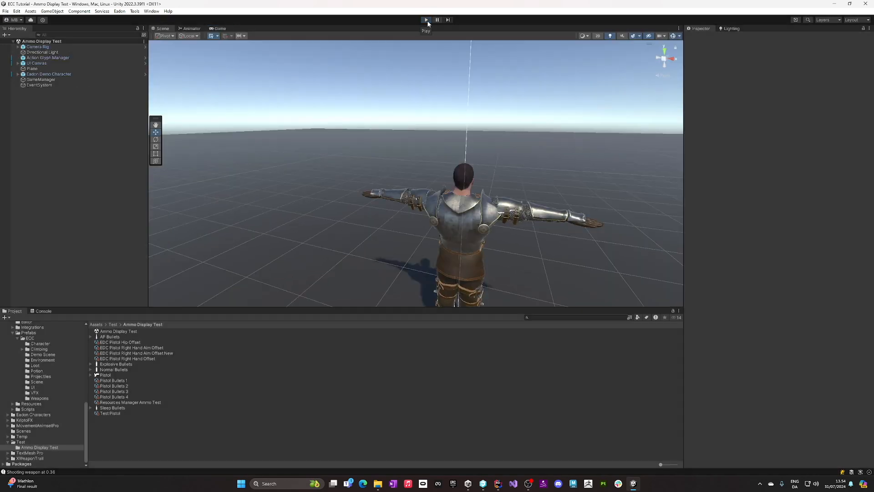